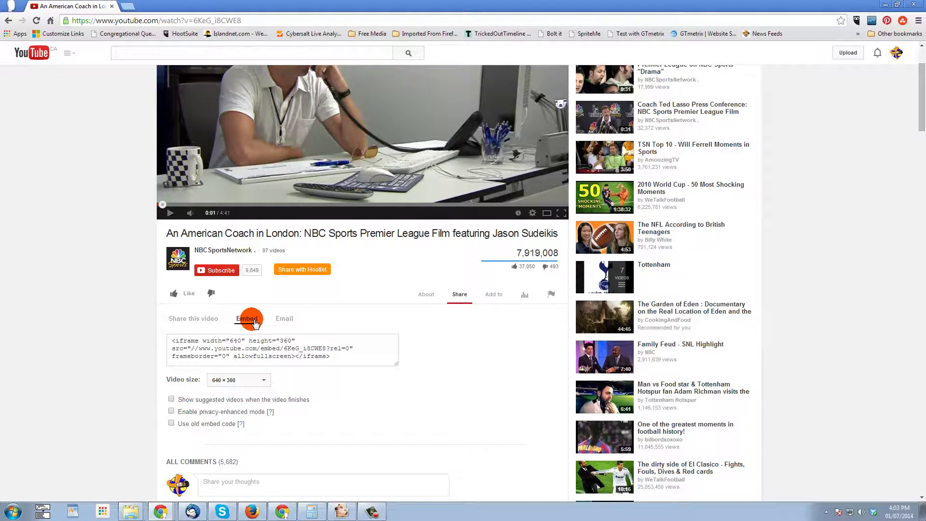
# - Check the embed code's available video sizes and switch the suggested-videos option on and off again
pyautogui.click(243, 348)
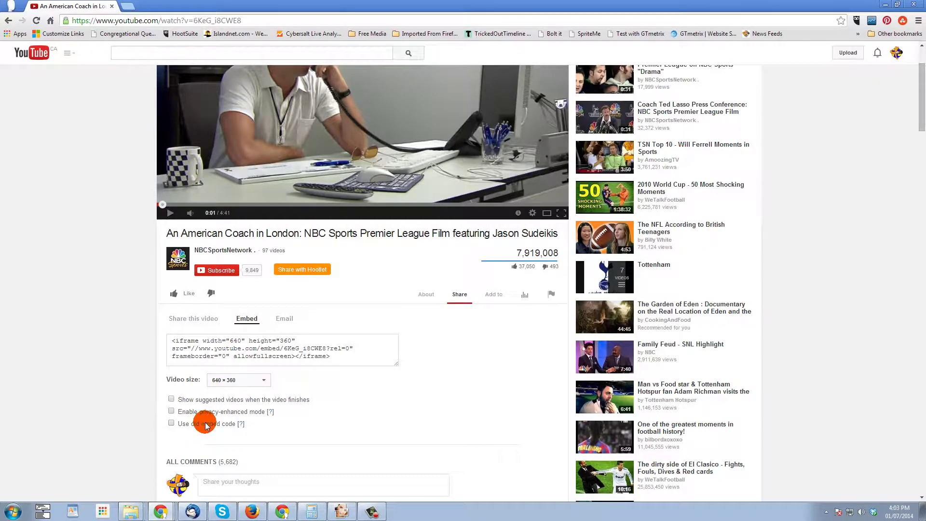
pyautogui.click(264, 381)
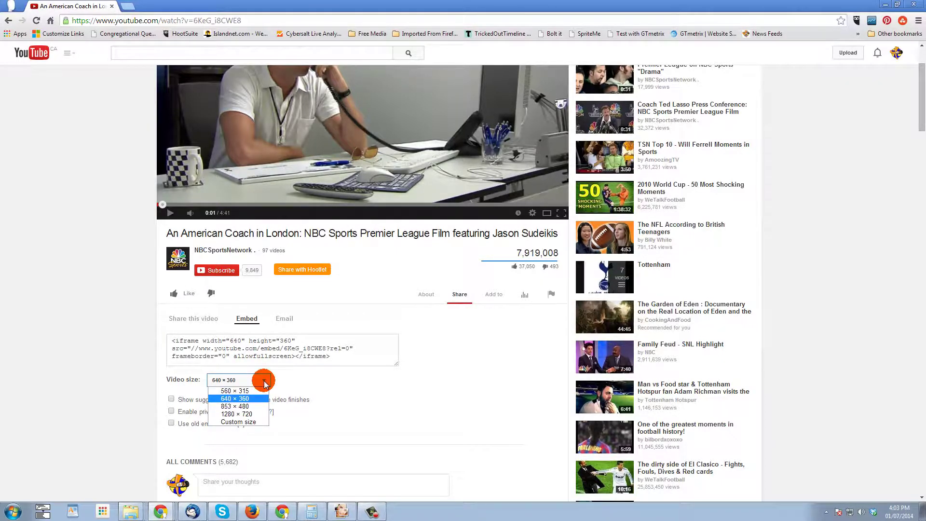
pyautogui.click(264, 383)
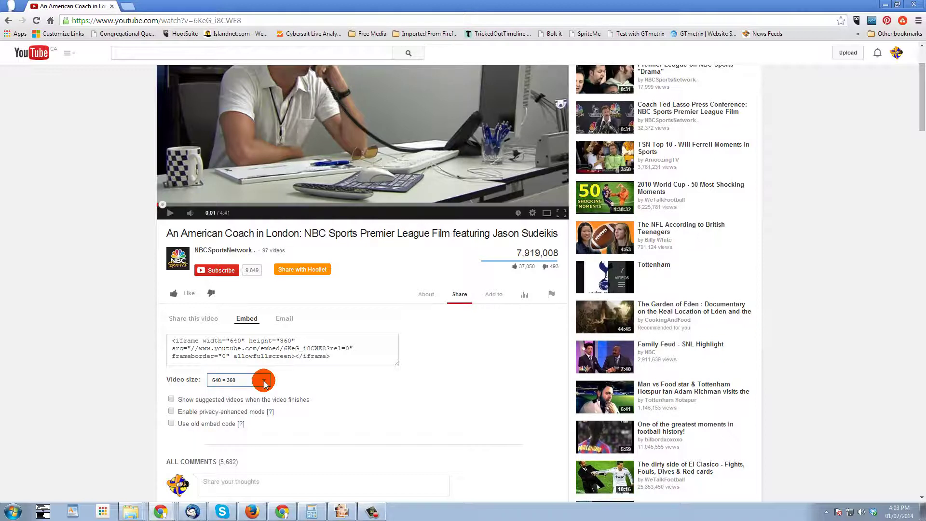
pyautogui.click(172, 399)
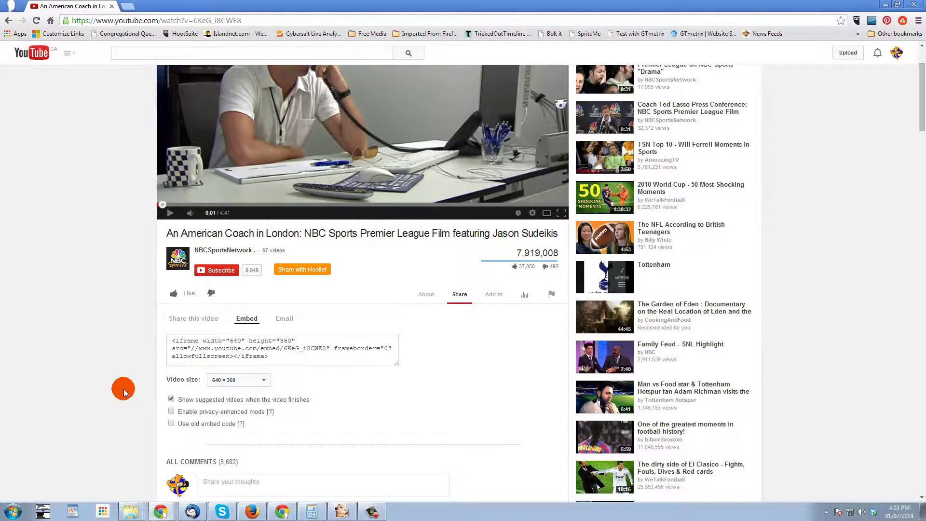
pyautogui.click(172, 400)
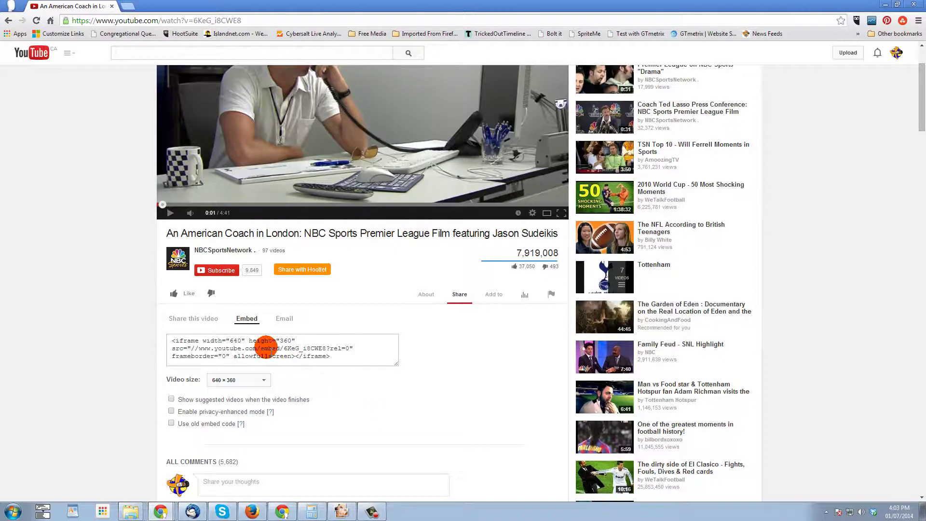
# - Copy the video's 640 × 360 iframe embed code and switch to the new article in the Joomla Article Manager
pyautogui.click(267, 347)
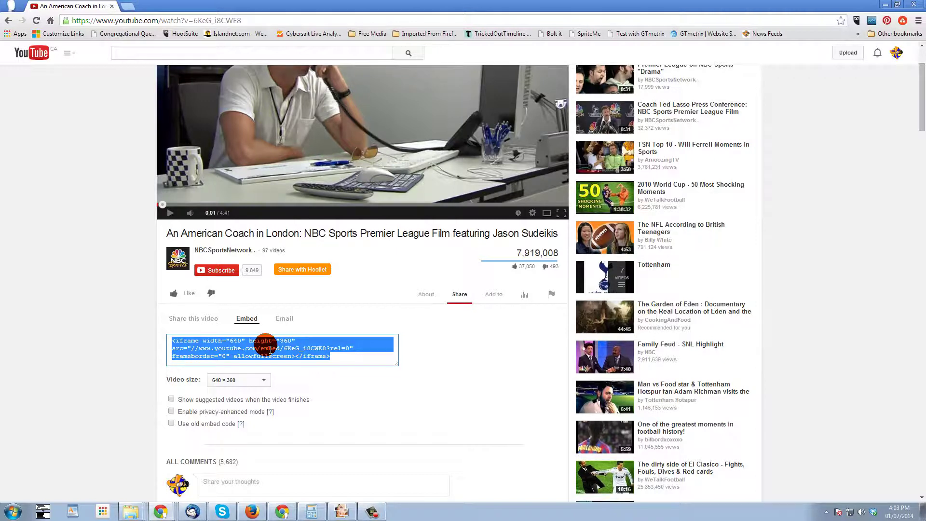
pyautogui.rightClick(269, 347)
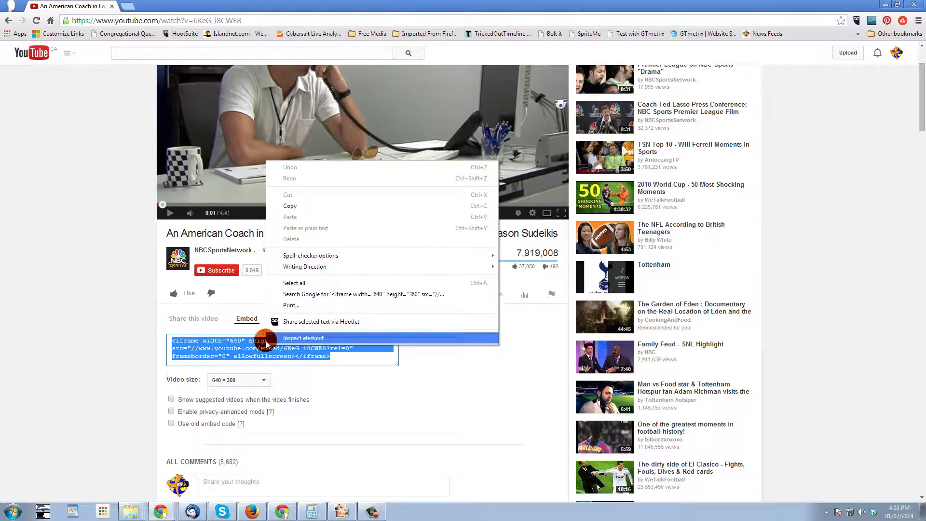
pyautogui.click(282, 207)
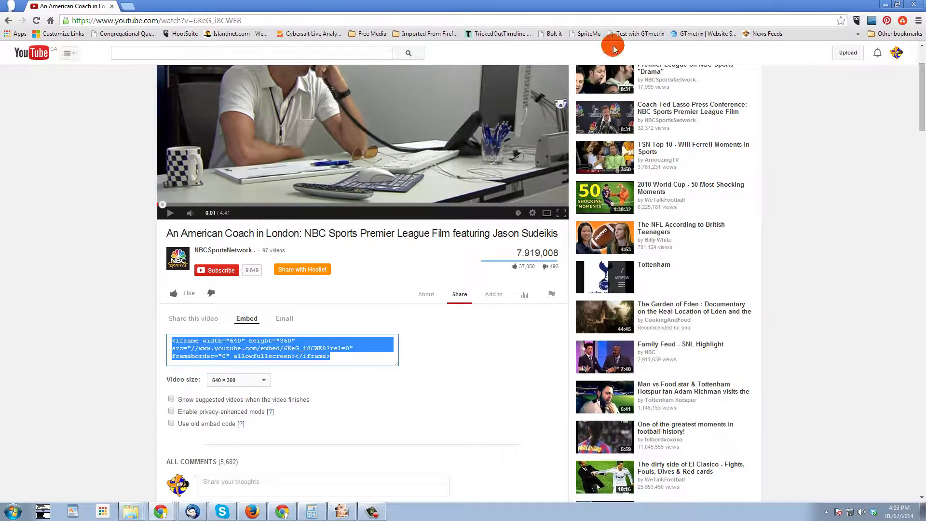
pyautogui.click(885, 5)
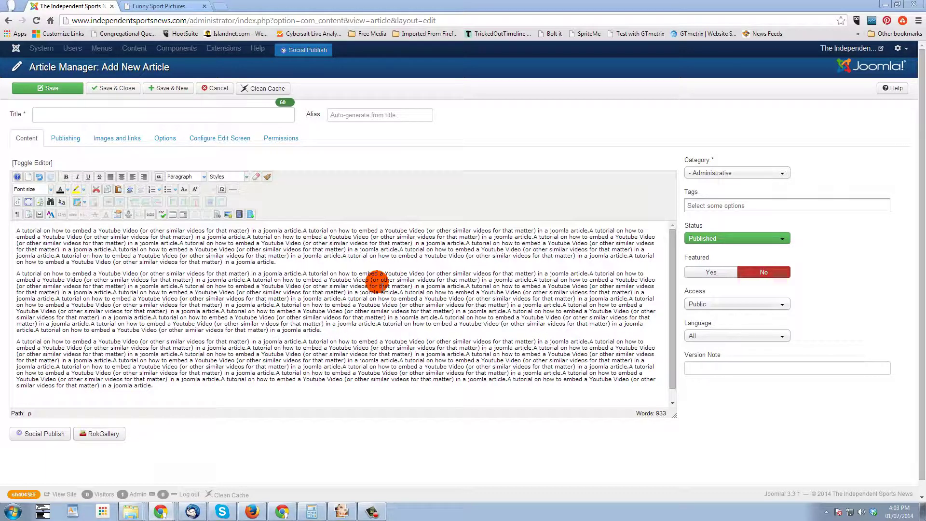
# - Look at the article's HTML source with the editor toggle and return to the visual view
pyautogui.click(17, 273)
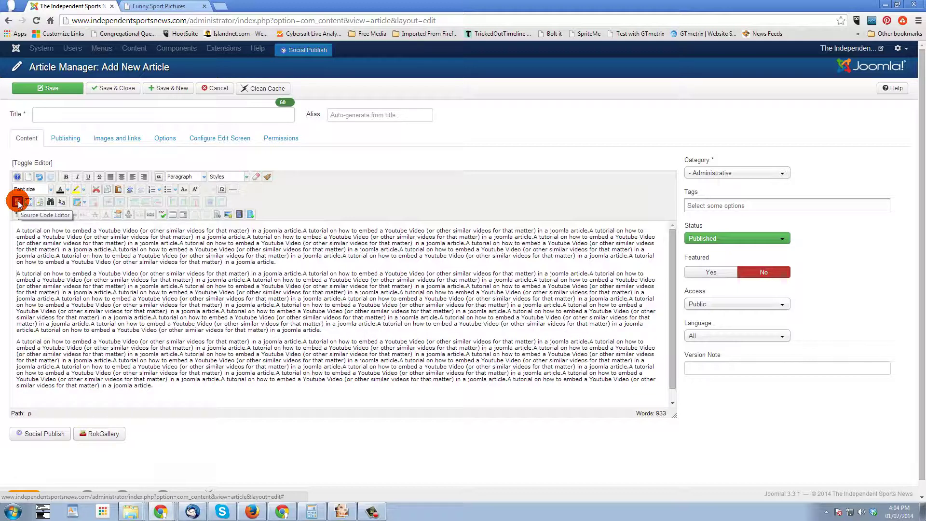
pyautogui.click(29, 163)
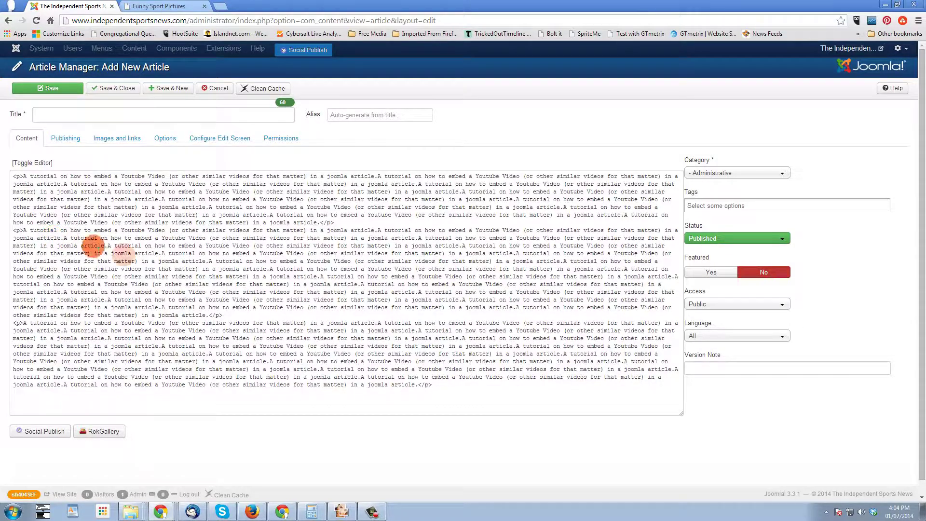
pyautogui.scroll(-1, 390, 283)
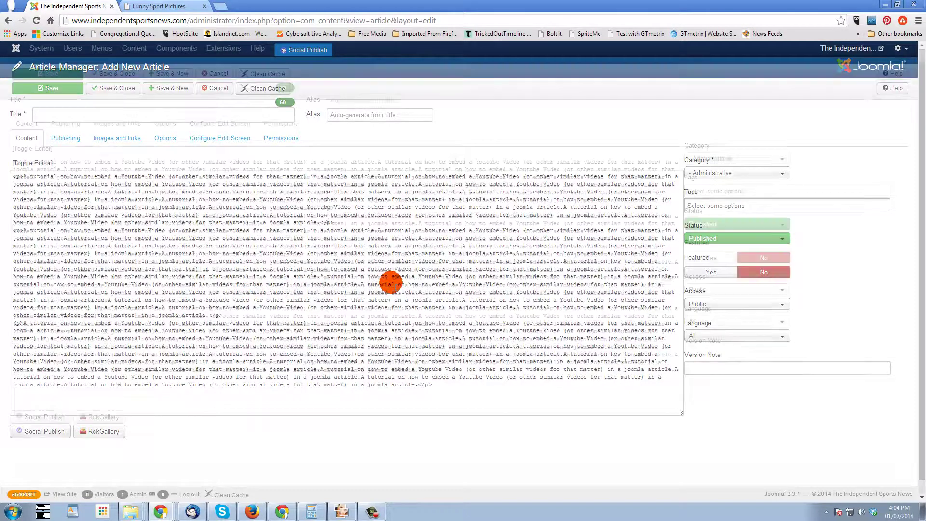
pyautogui.scroll(1, 362, 279)
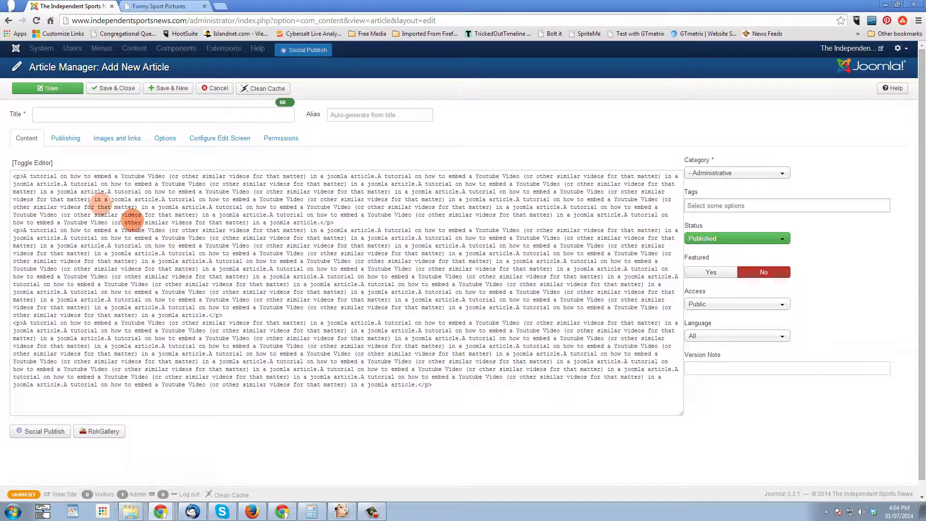
pyautogui.click(34, 163)
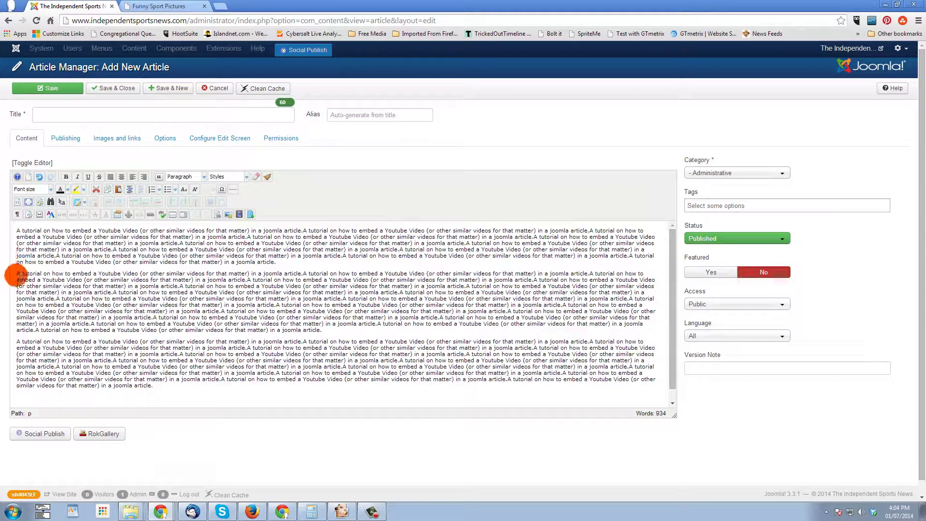
# - Insert a run of p characters as a placeholder at the start of the second paragraph and show the HTML source
pyautogui.write('pppppppppppppppppppppppppppppppp')
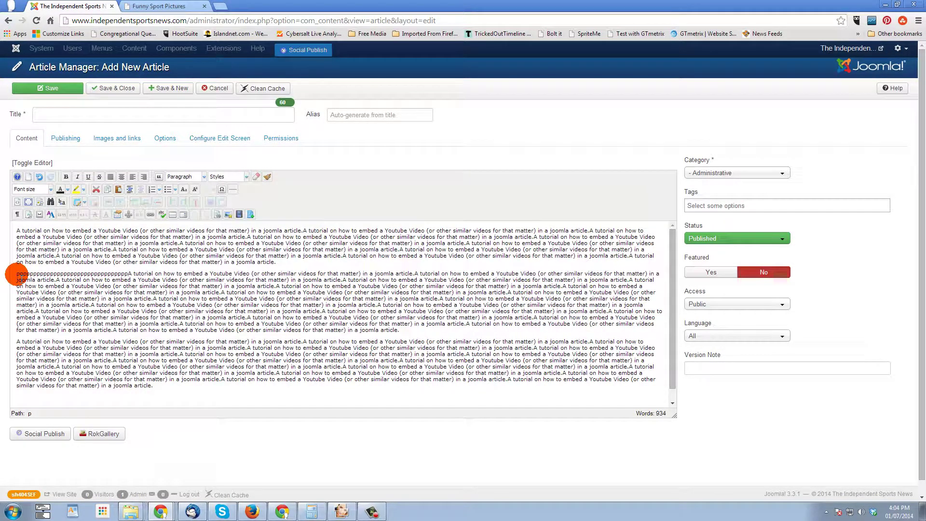
pyautogui.click(29, 163)
# - Replace the placeholder characters in the HTML source with the copied iframe embed code and return to the visual editor
pyautogui.click(24, 228)
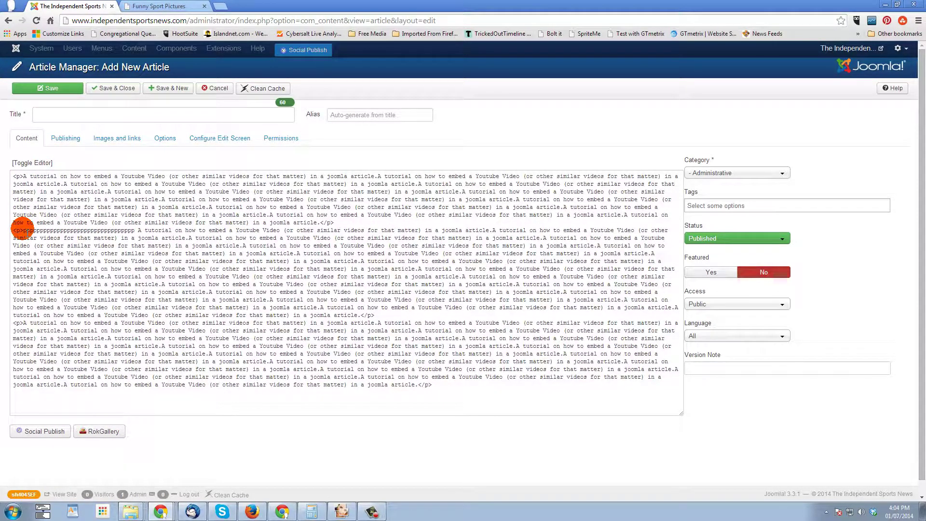
pyautogui.moveTo(22, 229); pyautogui.dragTo(134, 229)
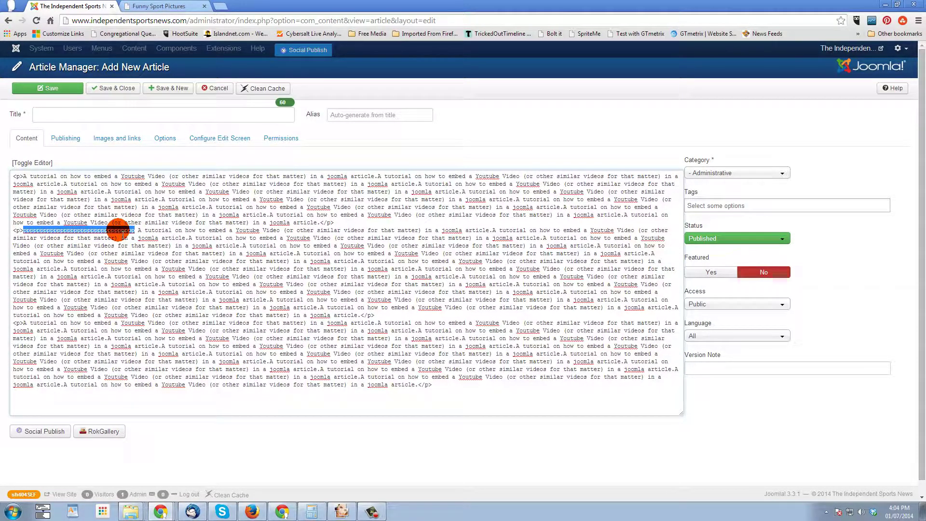
pyautogui.rightClick(118, 230)
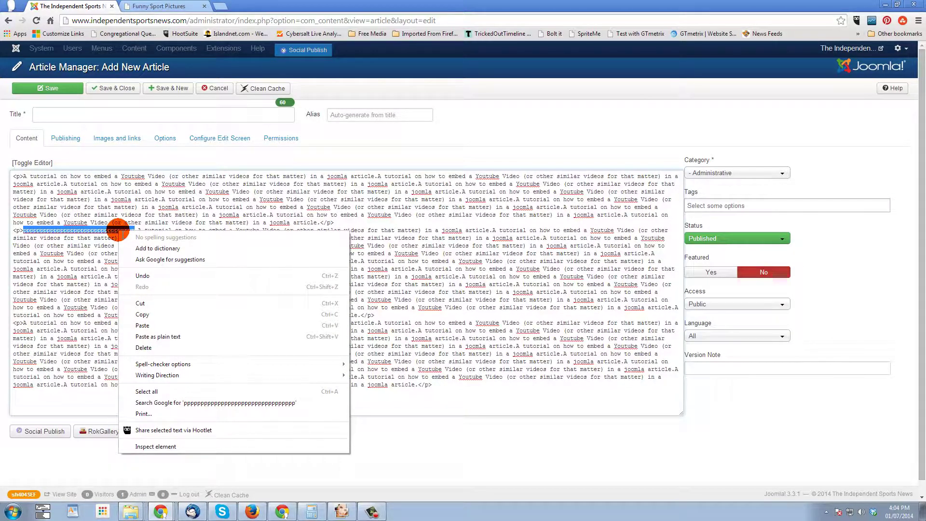
pyautogui.click(142, 326)
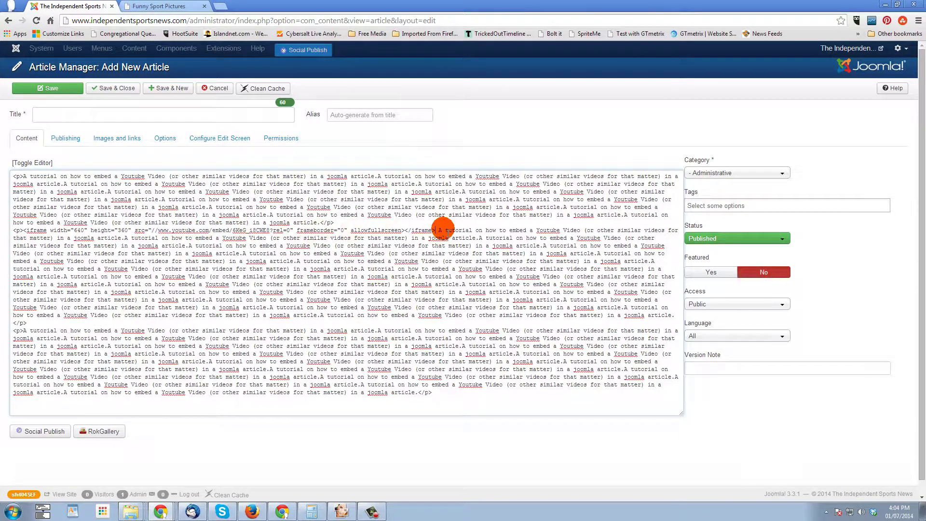
pyautogui.click(29, 162)
pyautogui.scroll(-2, 416, 313)
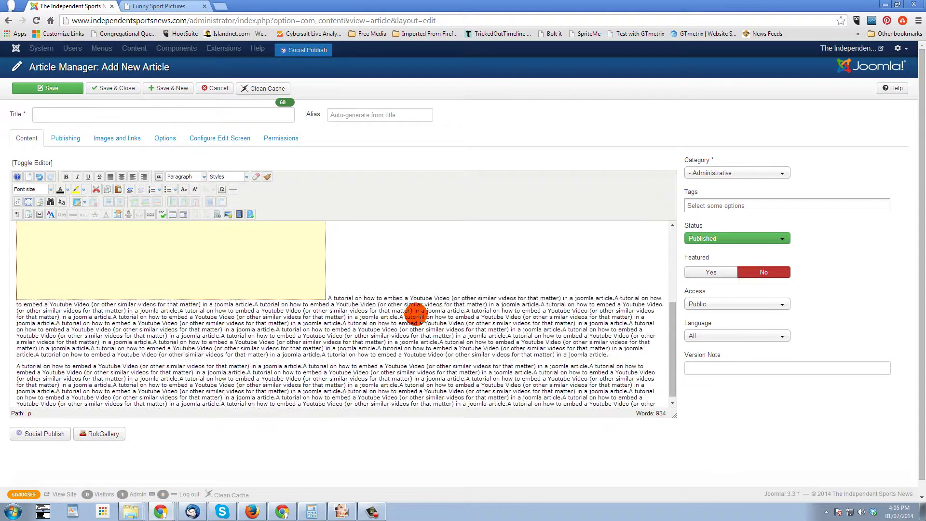
pyautogui.scroll(2, 415, 314)
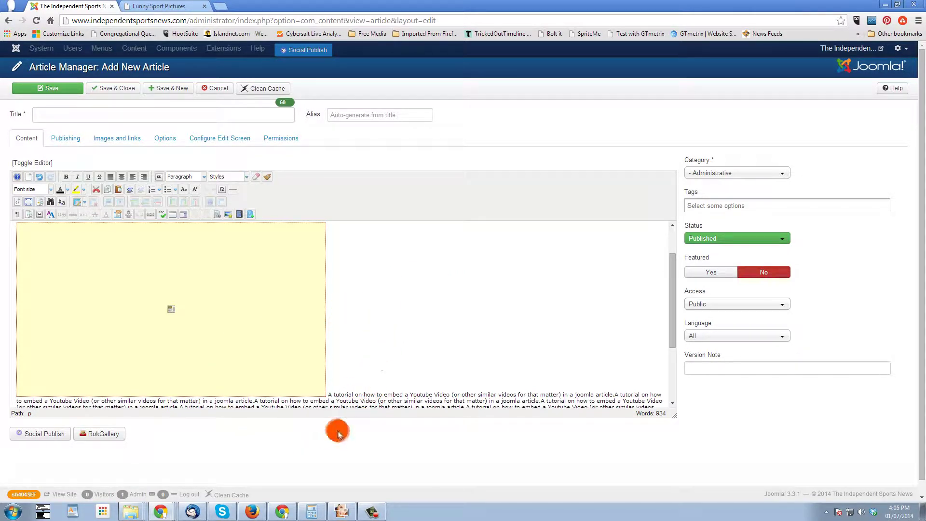
# - Open the embedded video's media properties and set its alignment to Right
pyautogui.click(187, 295)
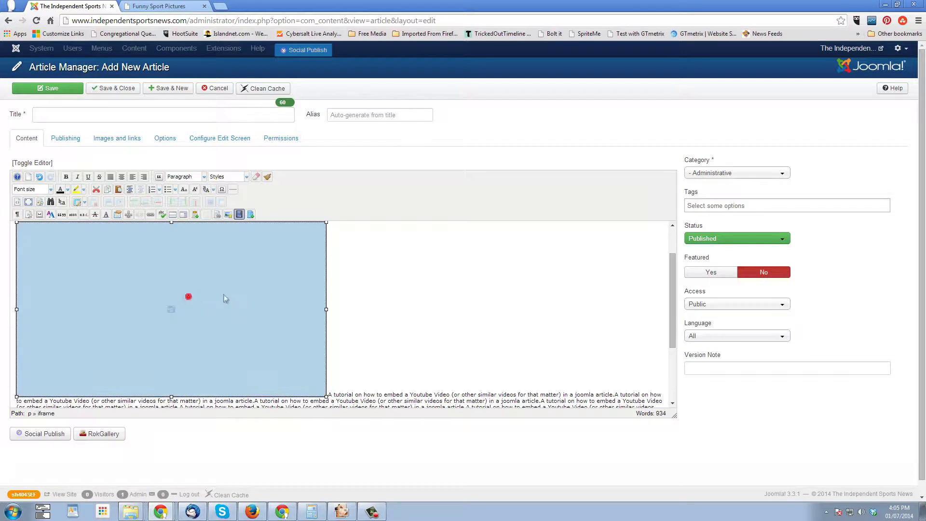
pyautogui.click(238, 214)
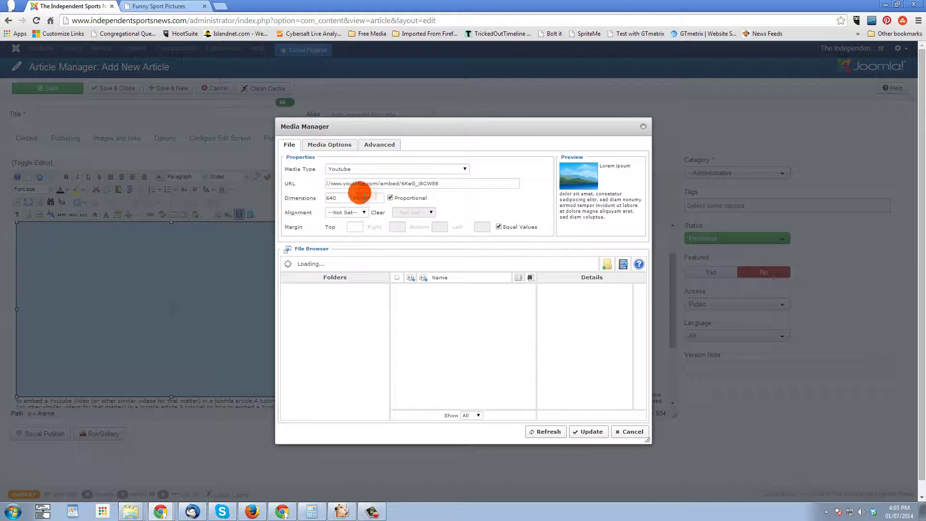
pyautogui.click(364, 212)
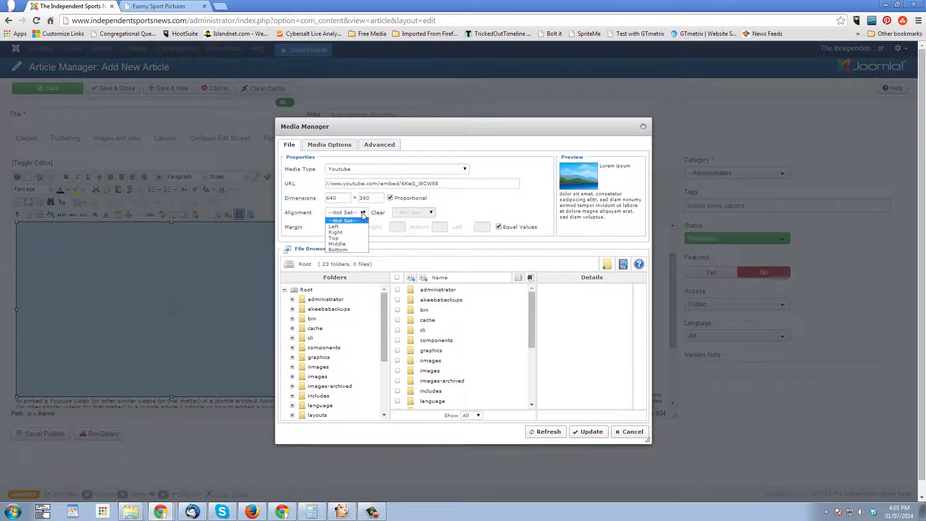
pyautogui.click(357, 232)
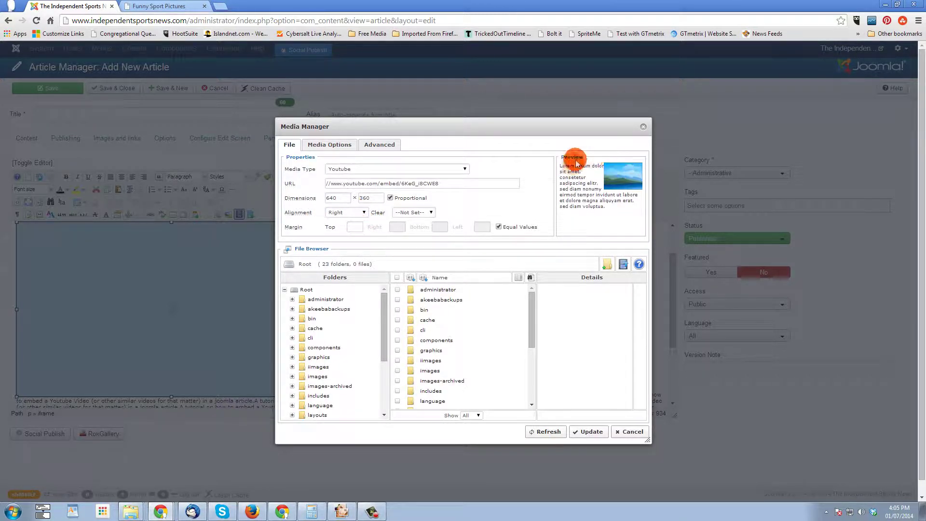
# - Turn off equal margins, give the video a left margin of 10, and apply the media changes
pyautogui.click(499, 226)
pyautogui.click(480, 227)
pyautogui.write('10')
pyautogui.click(595, 164)
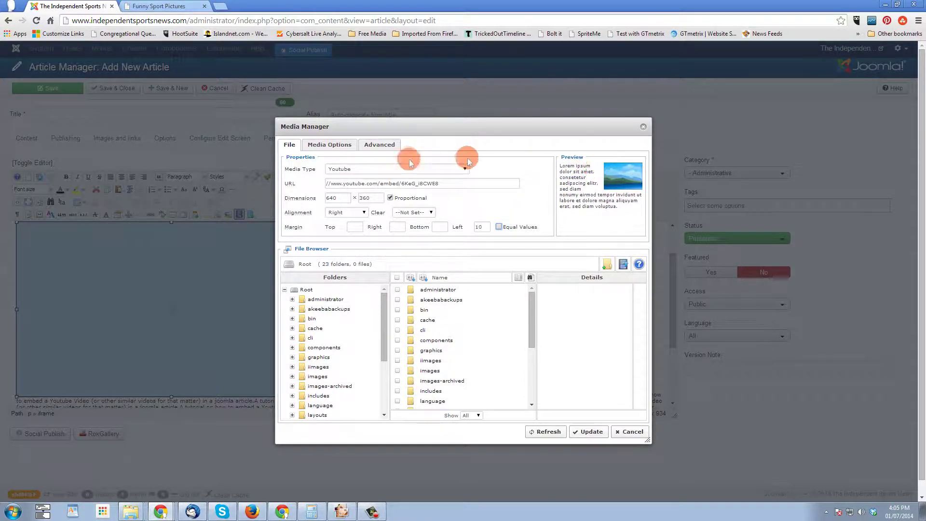
pyautogui.doubleClick(331, 198)
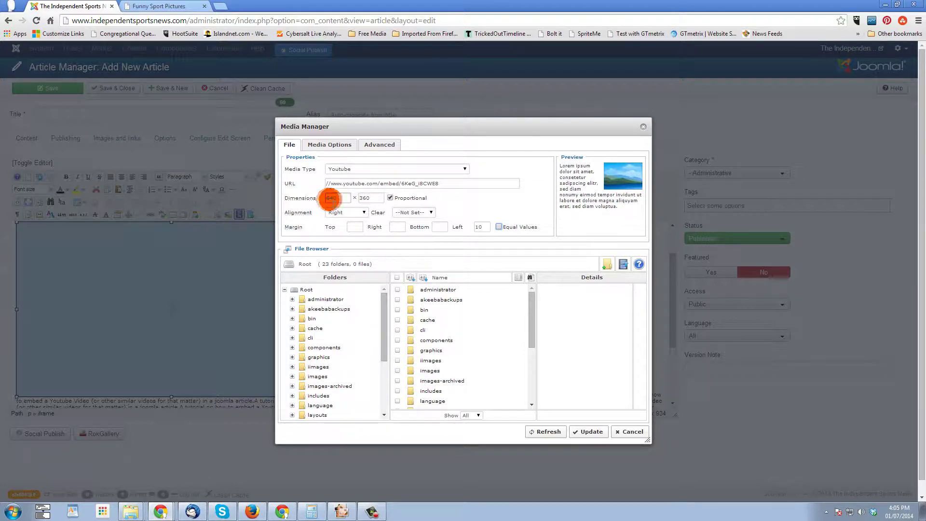
pyautogui.click(589, 432)
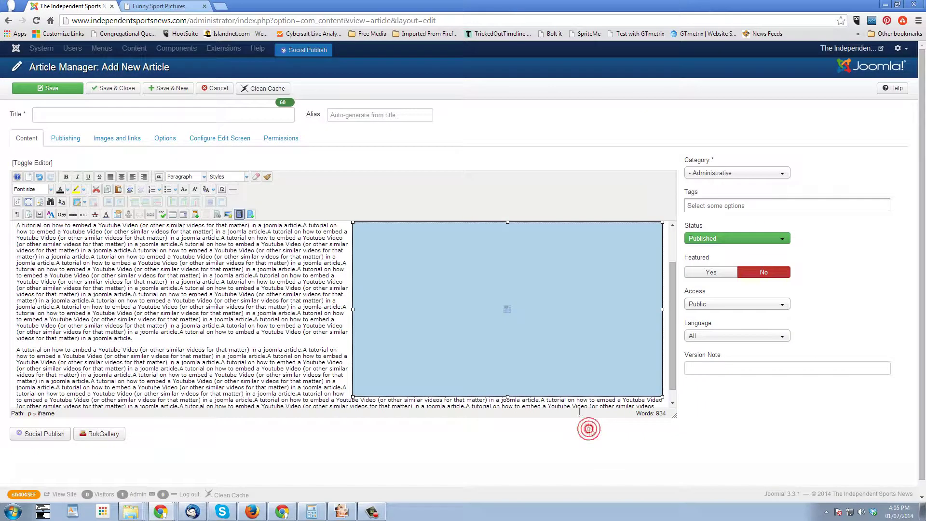
# - Examine how the embedded video sits in the article relative to the blank space and the surrounding text
pyautogui.scroll(2, 130, 297)
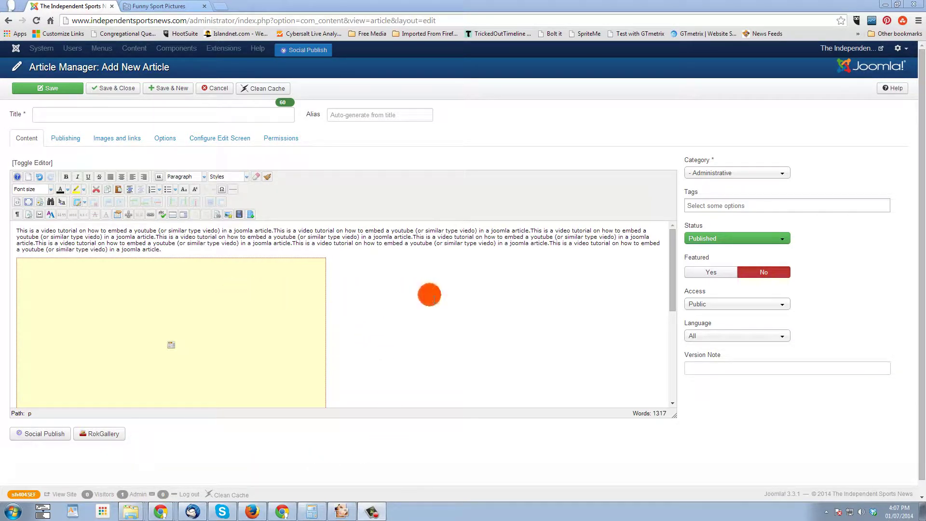
pyautogui.click(429, 295)
pyautogui.moveTo(435, 299); pyautogui.dragTo(389, 309)
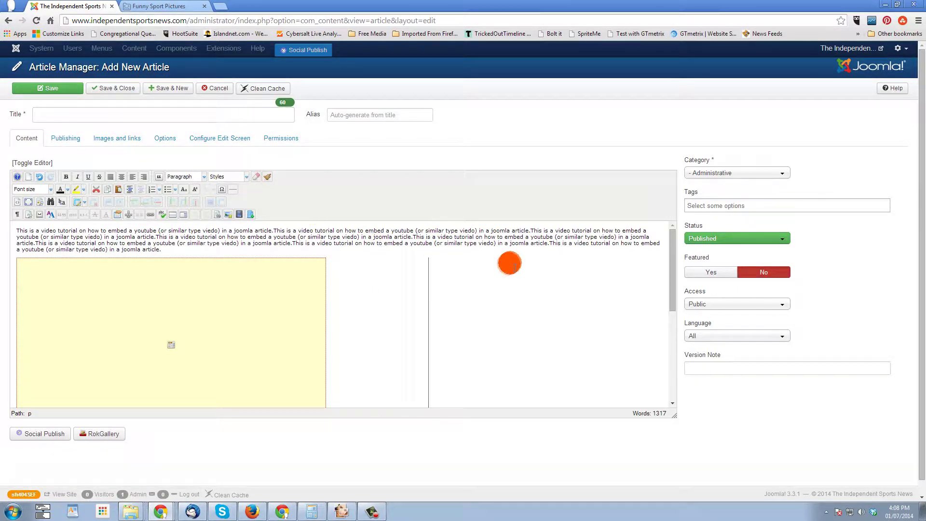
pyautogui.scroll(-1, 869, 247)
pyautogui.moveTo(673, 232); pyautogui.dragTo(674, 243)
pyautogui.moveTo(674, 243); pyautogui.dragTo(674, 268)
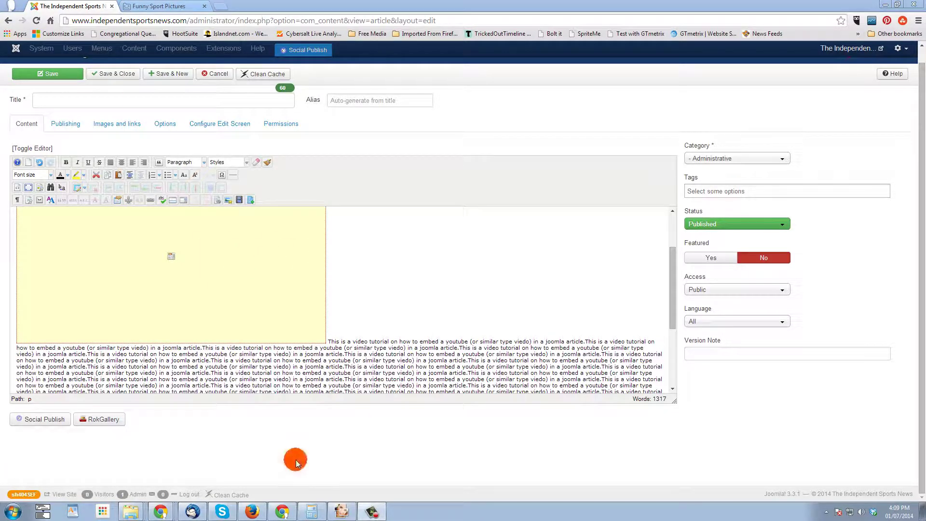
# - Switch to the Funny Sport Pictures page and select its web address
pyautogui.click(175, 8)
pyautogui.click(279, 20)
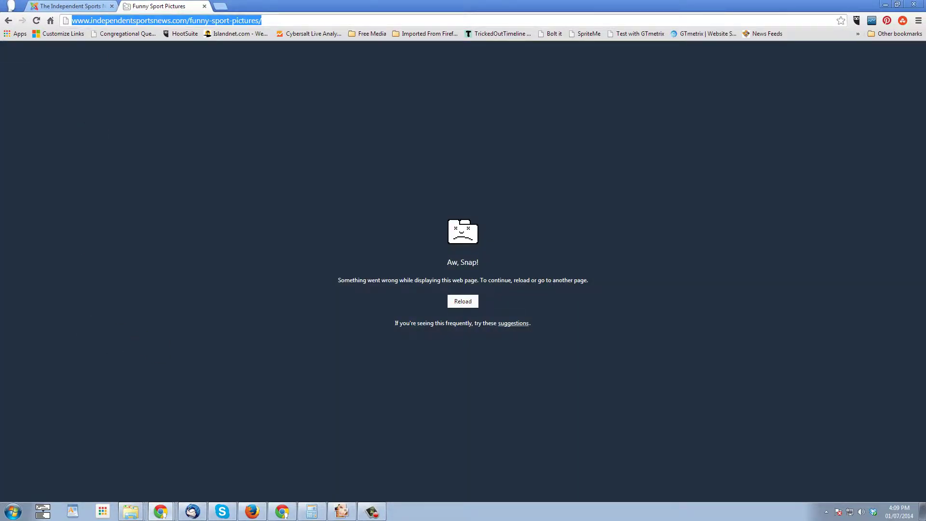
pyautogui.moveTo(0, 60); pyautogui.dragTo(263, 59)
# - Return to the YouTube video page and move the playback position to about 0:46
pyautogui.click(523, 55)
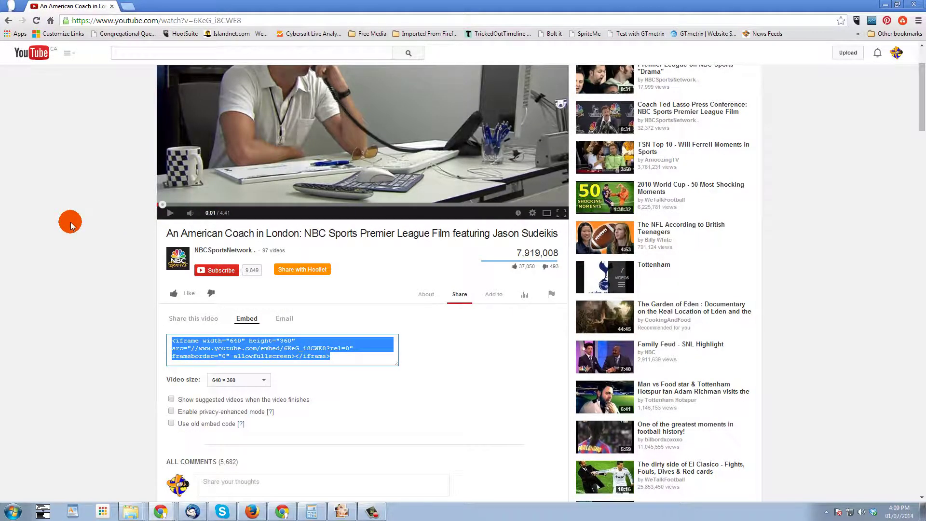
pyautogui.scroll(2, 70, 225)
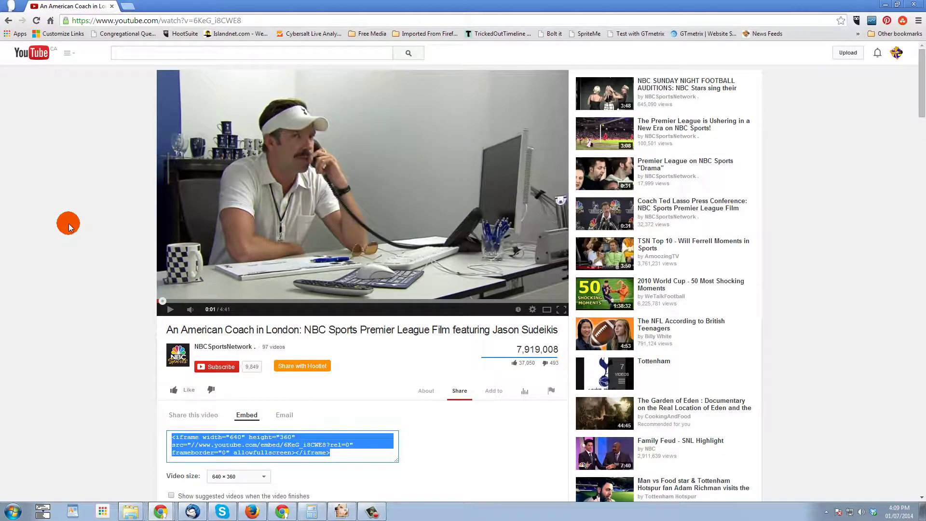
pyautogui.moveTo(163, 301); pyautogui.dragTo(224, 305)
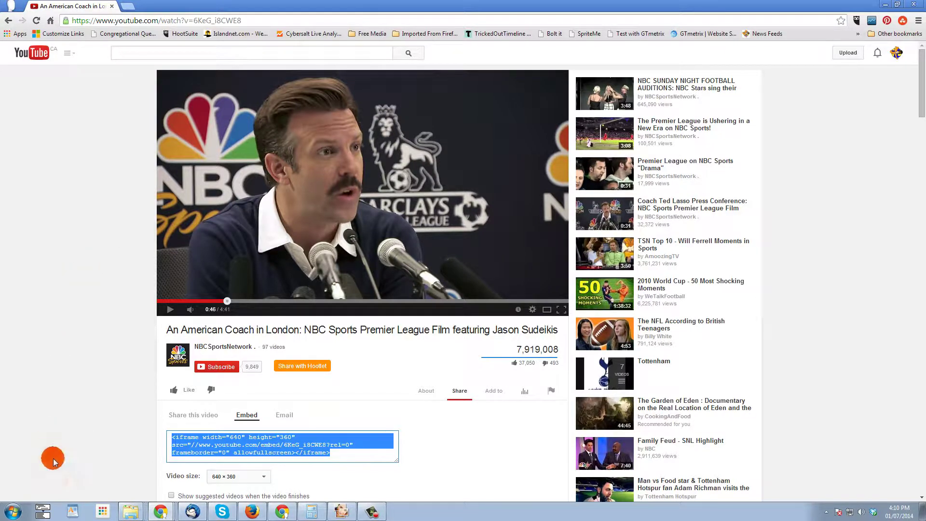
# - Launch the Snipping Tool and capture the paused video picture, leaving out the player controls
pyautogui.click(12, 512)
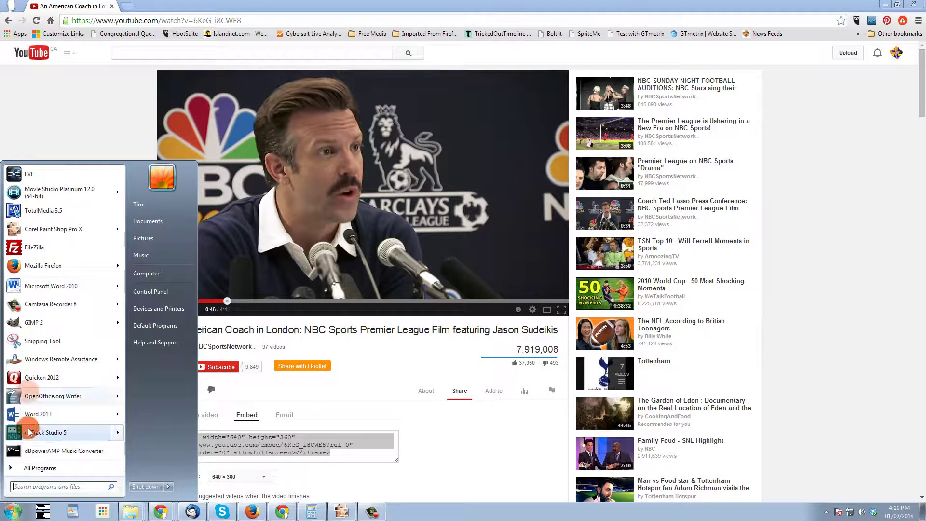
pyautogui.click(44, 487)
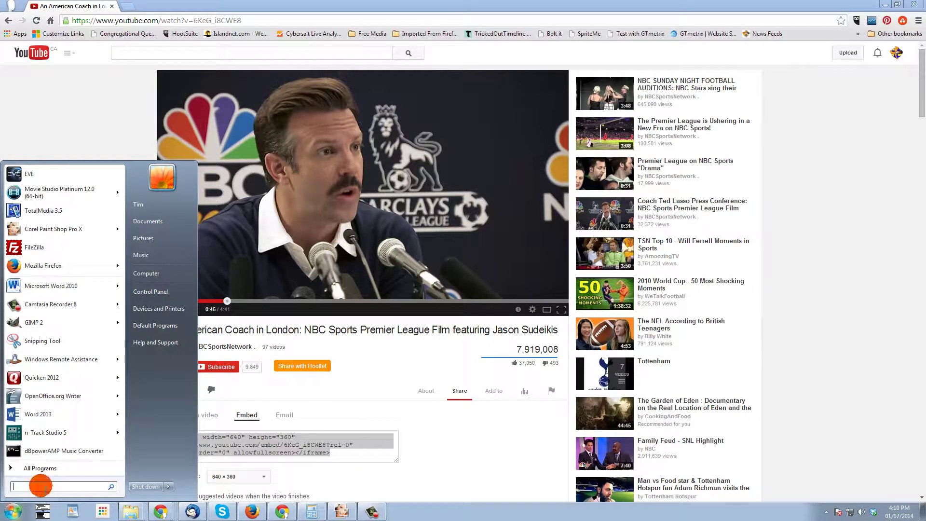
pyautogui.write('snipp')
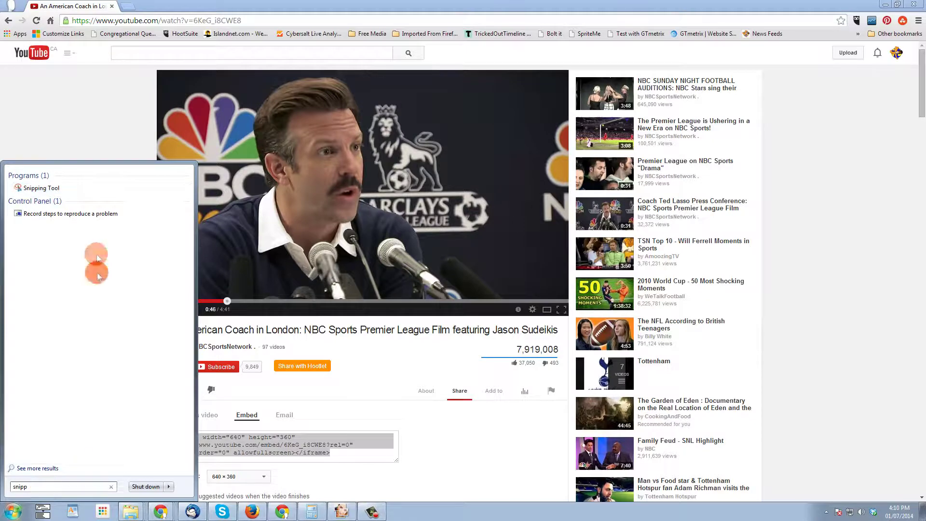
pyautogui.click(38, 189)
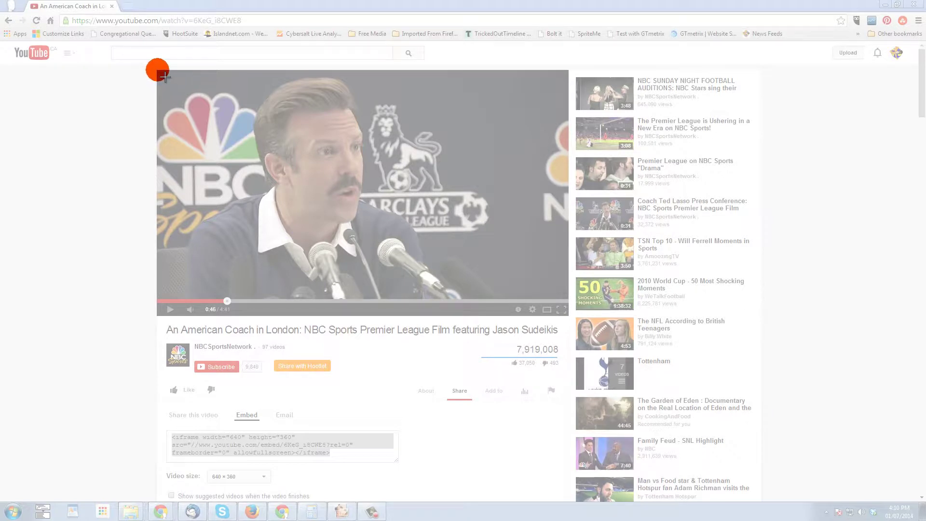
pyautogui.moveTo(158, 71); pyautogui.dragTo(576, 301)
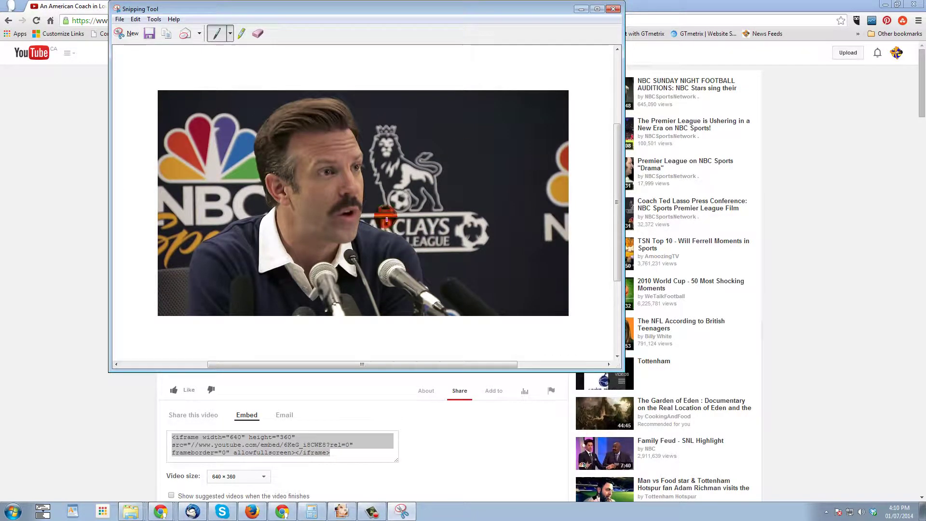
# - Save the snip as a JPEG file named ss-football-coach in the delete folder
pyautogui.click(149, 35)
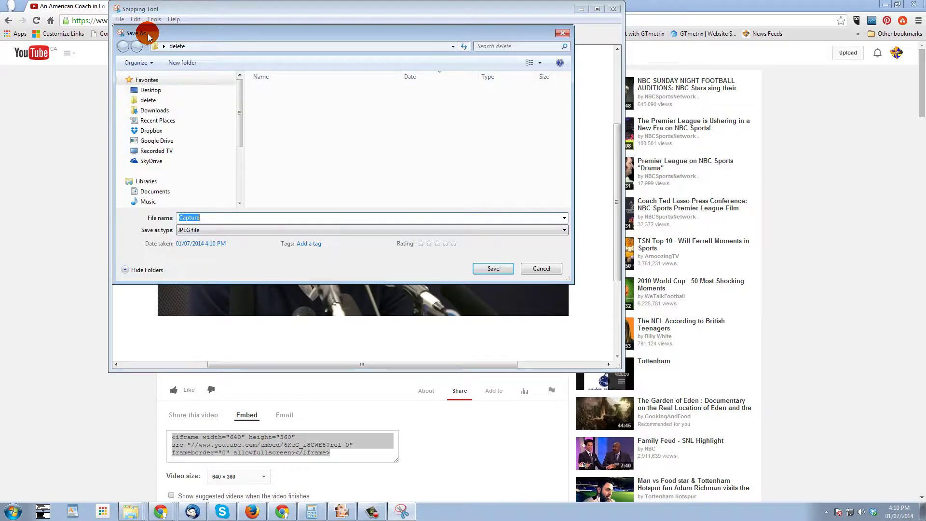
pyautogui.click(150, 101)
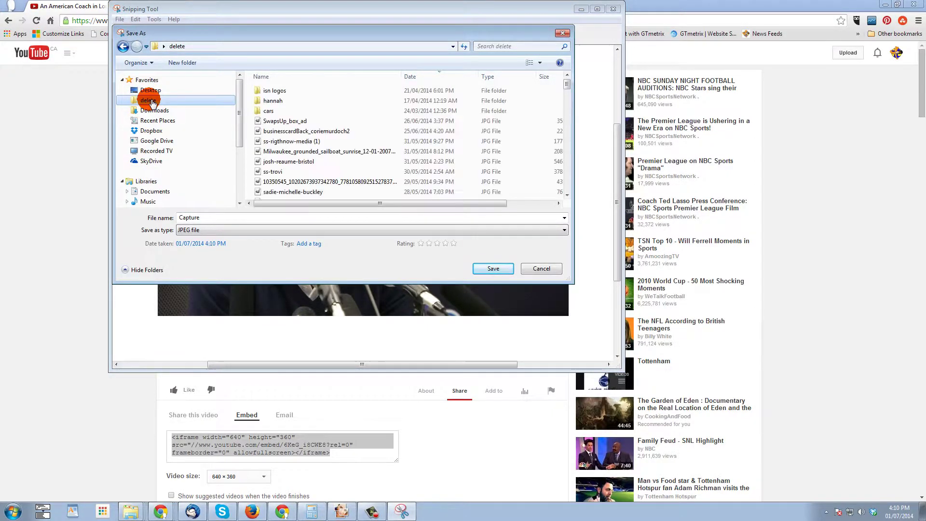
pyautogui.click(160, 92)
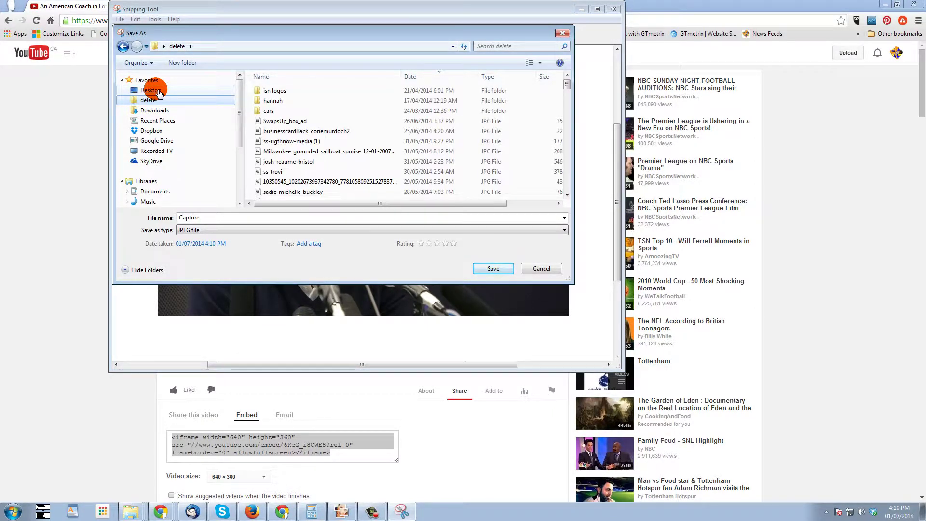
pyautogui.doubleClick(213, 218)
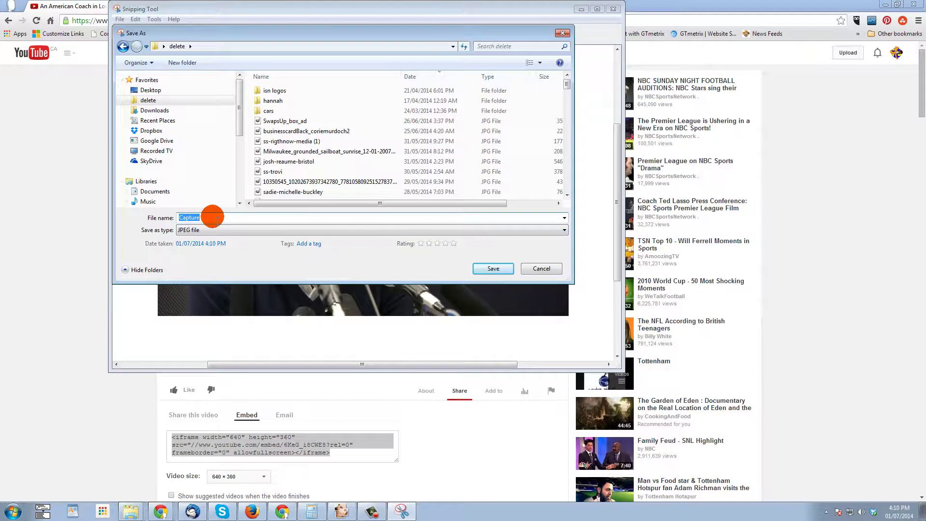
pyautogui.write('ss-football')
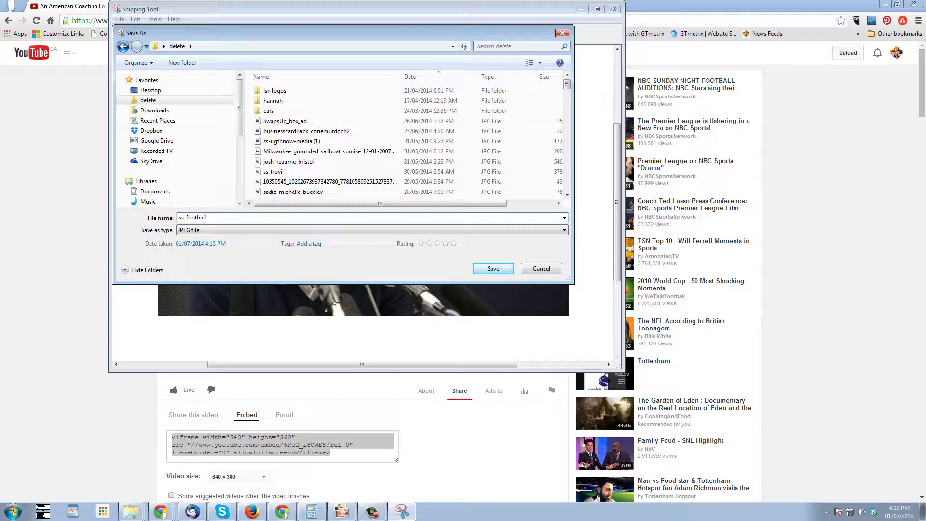
pyautogui.write('-caoch')
pyautogui.press('BackSpace')
pyautogui.press('BackSpace')
pyautogui.press('BackSpace')
pyautogui.press('BackSpace')
pyautogui.write('oach')
pyautogui.press('Return')
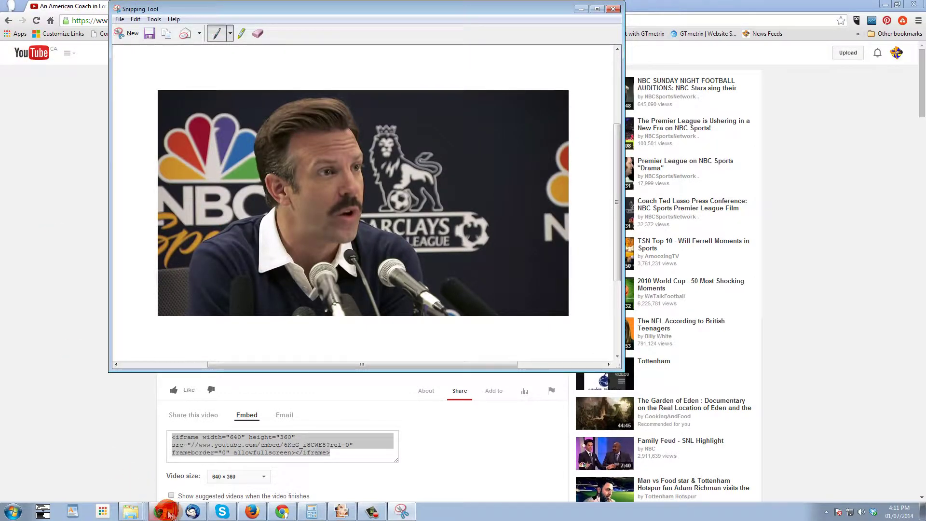
# - Return to the Joomla article editor and add an empty paragraph after the last line of the article text
pyautogui.click(537, 7)
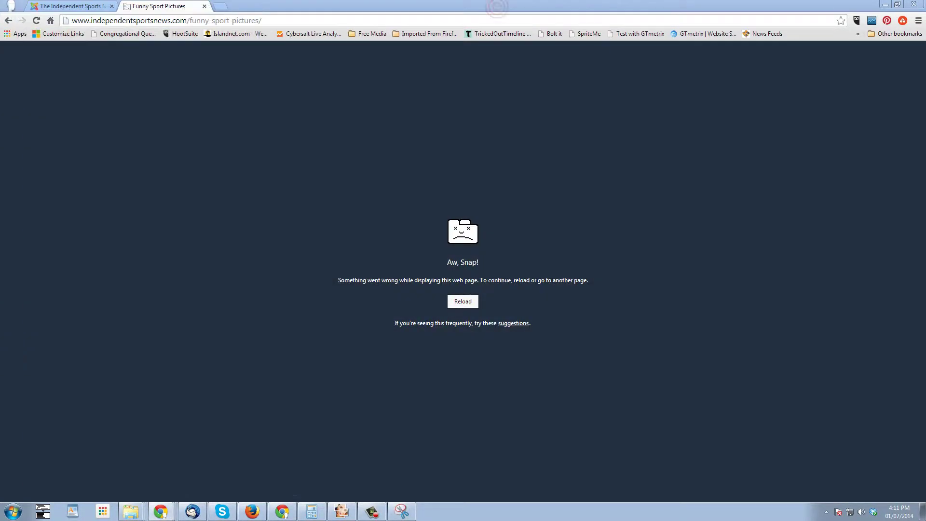
pyautogui.click(62, 4)
pyautogui.click(232, 369)
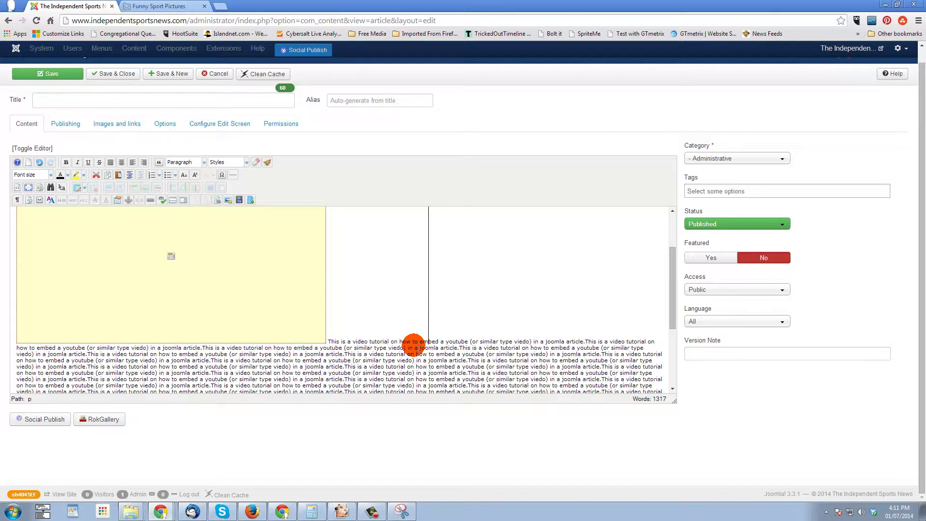
pyautogui.scroll(-3, 410, 302)
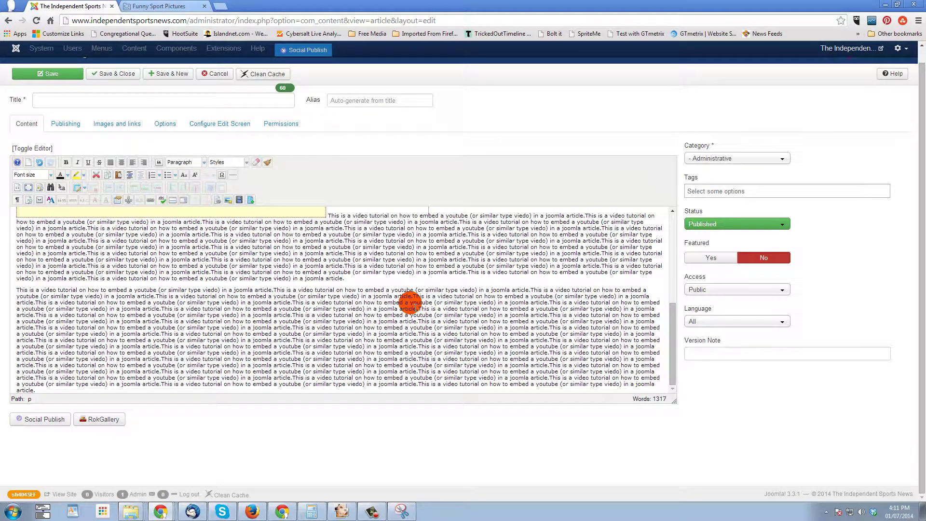
pyautogui.scroll(2, 410, 303)
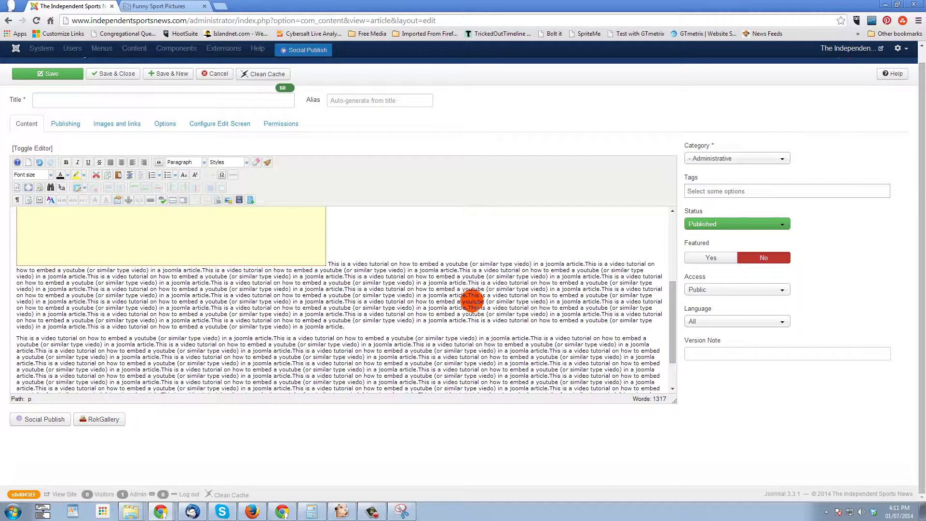
pyautogui.scroll(-2, 468, 300)
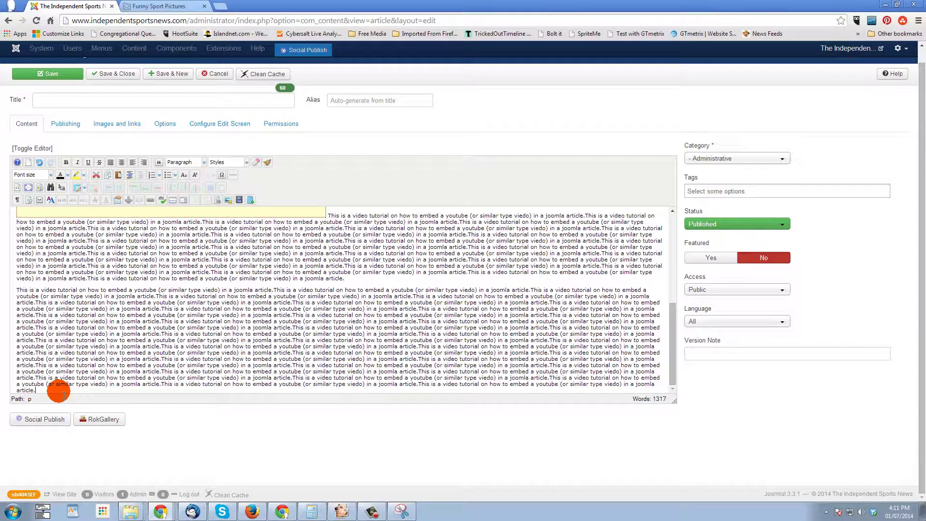
pyautogui.scroll(-1, 57, 390)
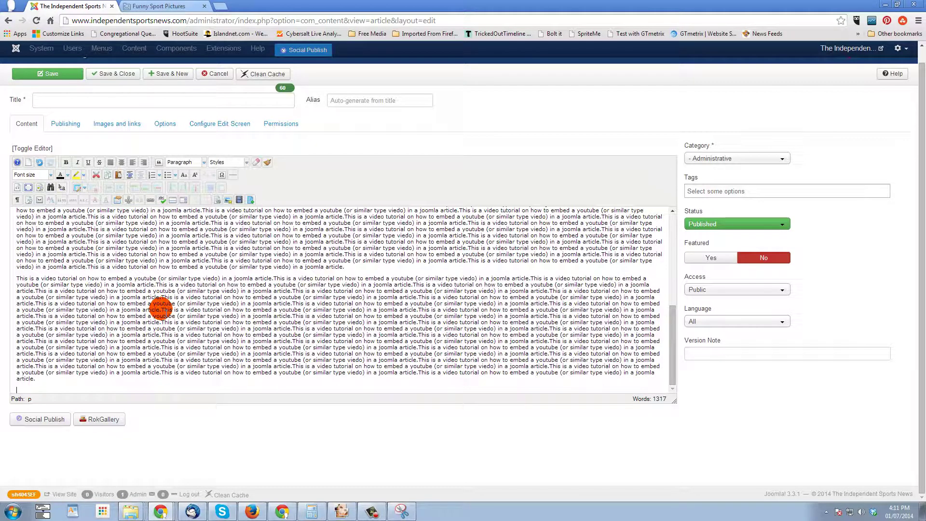
# - Review the article from its closing paragraphs up to the embedded video placeholder
pyautogui.scroll(2, 161, 309)
pyautogui.scroll(-2, 160, 309)
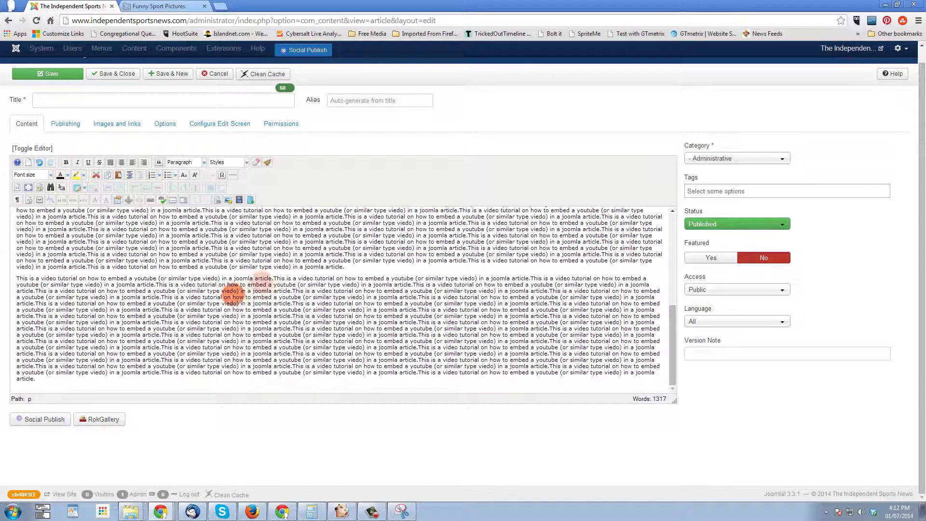
pyautogui.scroll(4, 294, 275)
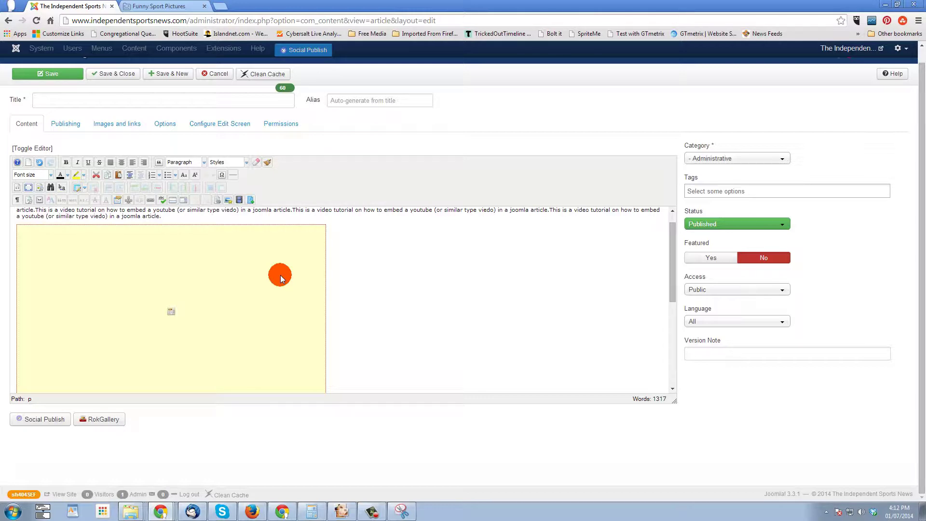
pyautogui.scroll(-4, 280, 275)
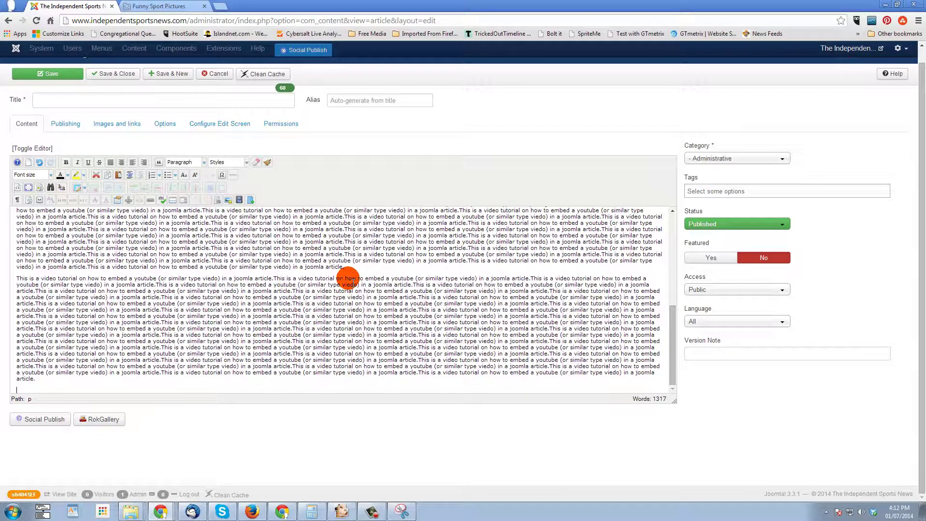
pyautogui.scroll(2, 347, 276)
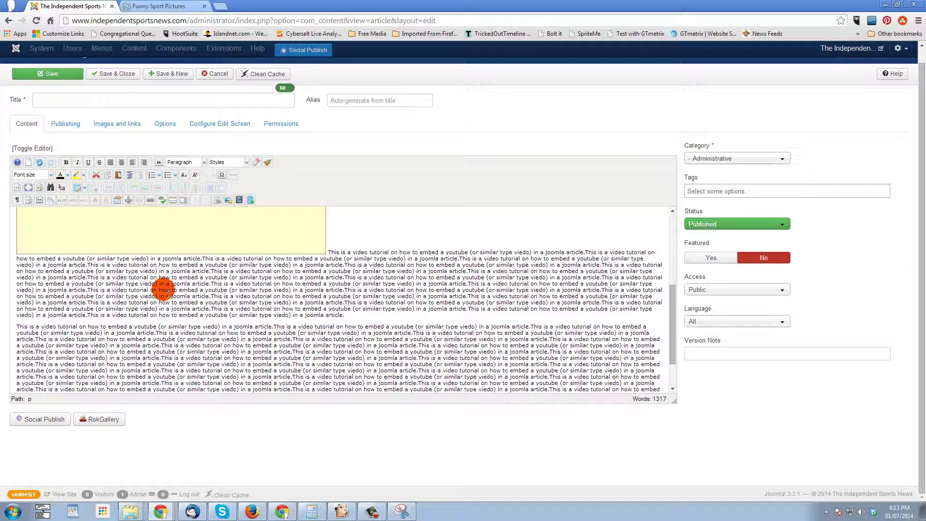
pyautogui.scroll(3, 333, 285)
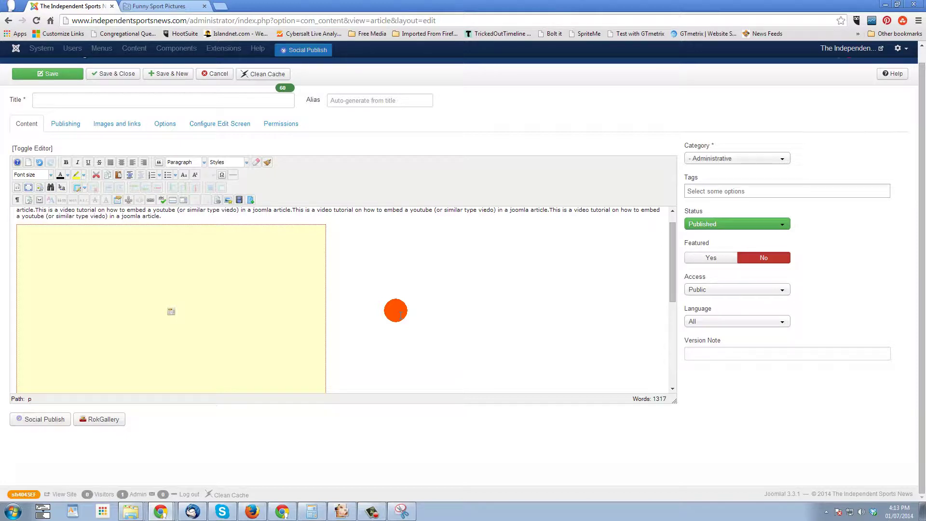
# - Select the video, inspect its opening iframe tag in the article's HTML source, and return to the visual editor
pyautogui.click(200, 250)
pyautogui.click(18, 149)
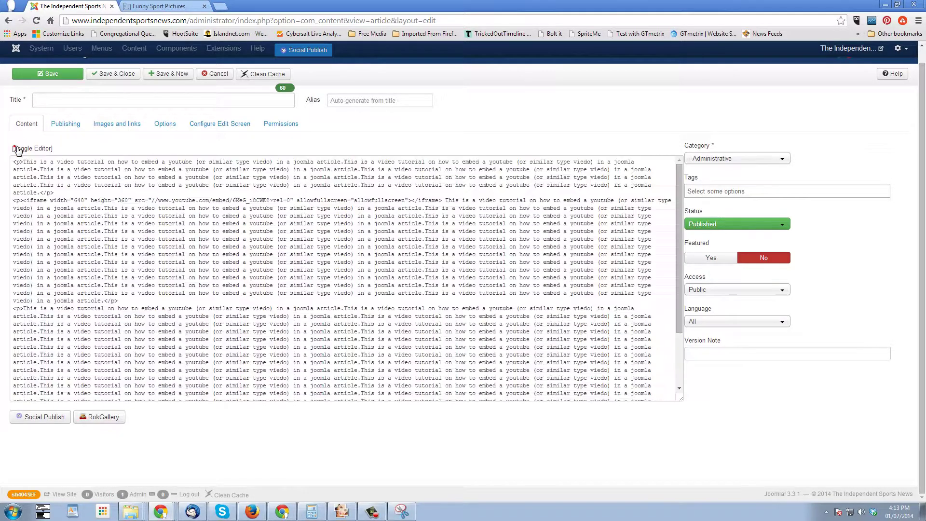
pyautogui.moveTo(23, 200); pyautogui.dragTo(413, 200)
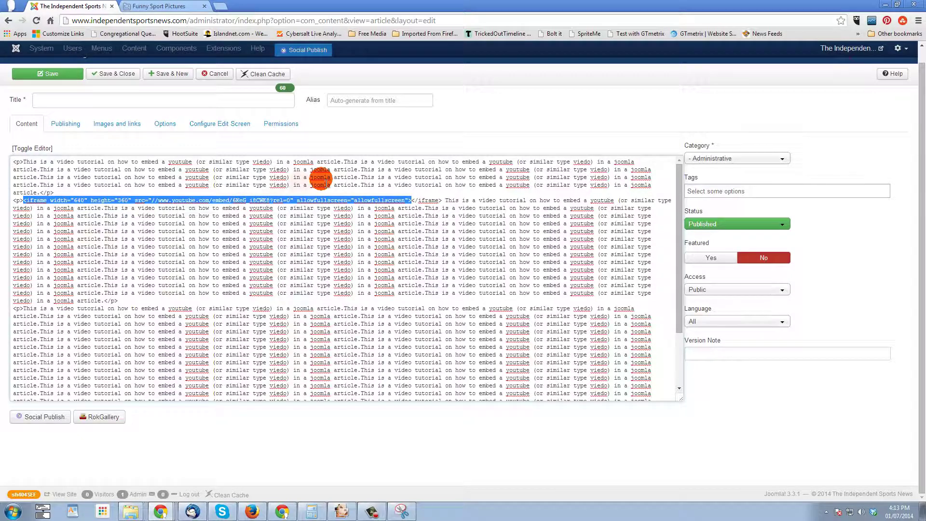
pyautogui.click(31, 149)
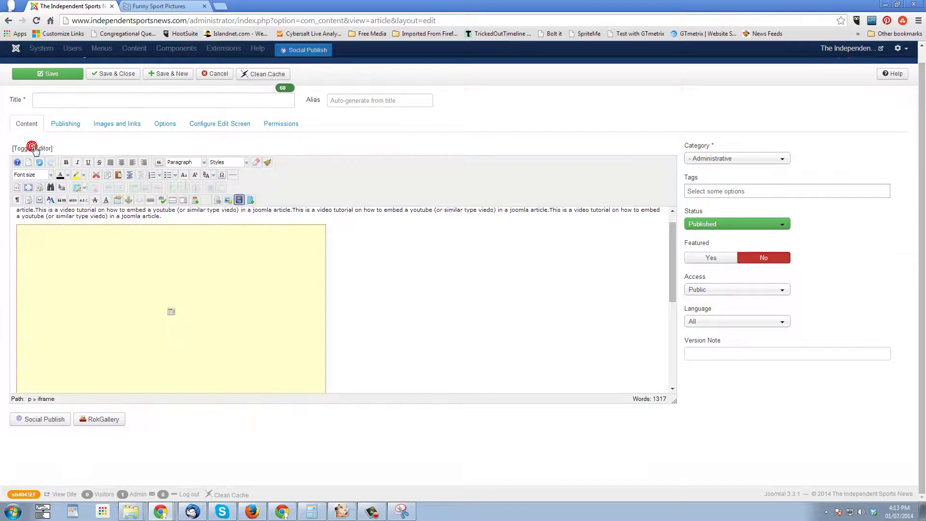